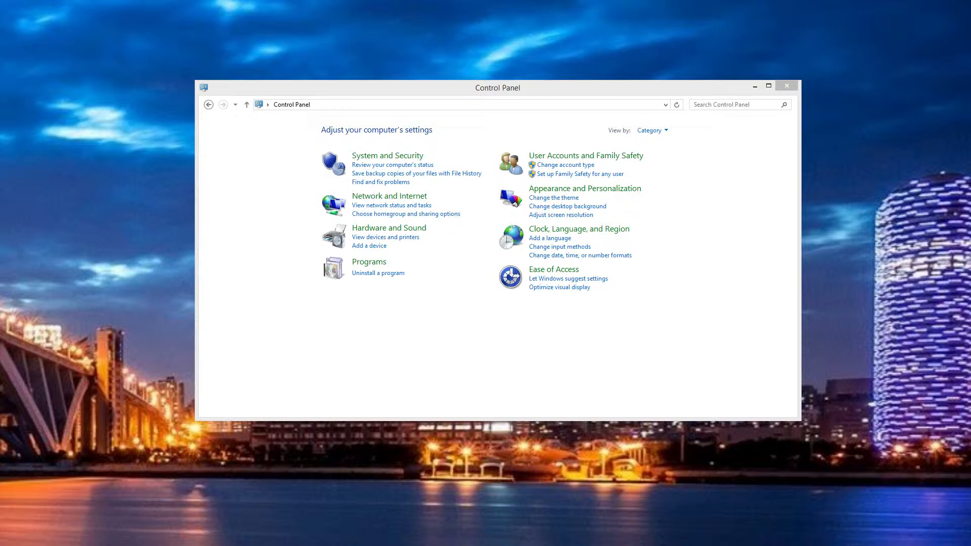
Step: Open Programs and Features from the small icons view of Control Panel and return to the Control Panel home
{"action": "left_click", "coordinate": [447, 92]}
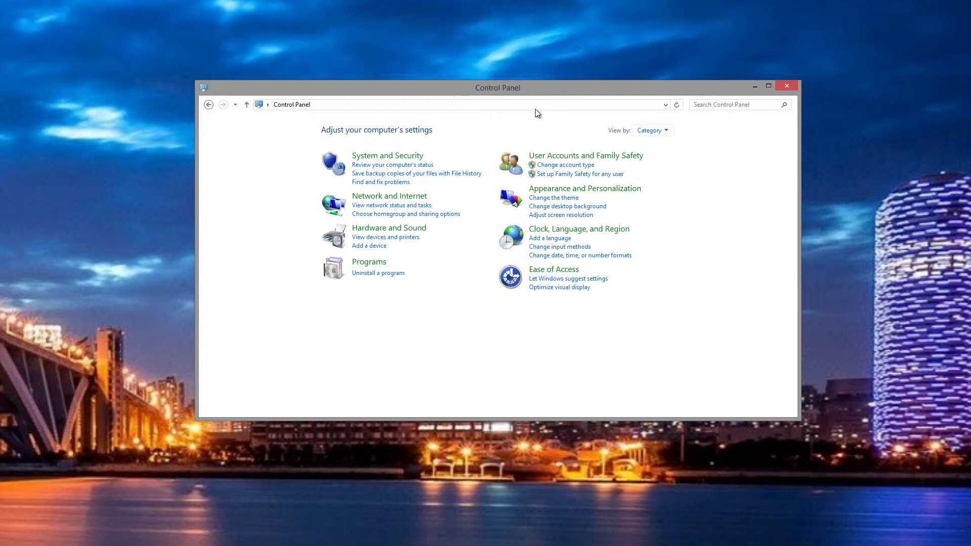
{"action": "left_click", "coordinate": [644, 130]}
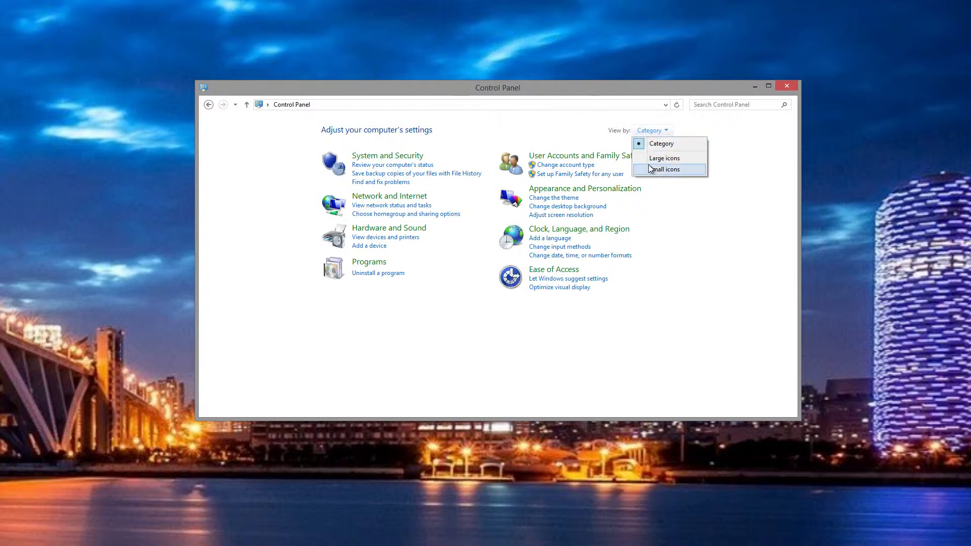
{"action": "left_click", "coordinate": [651, 169]}
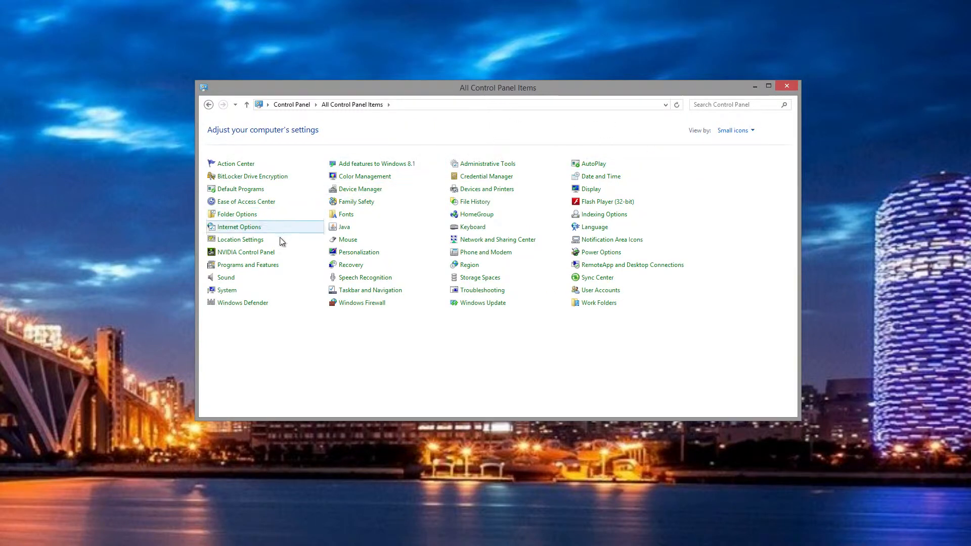
{"action": "left_click", "coordinate": [263, 267]}
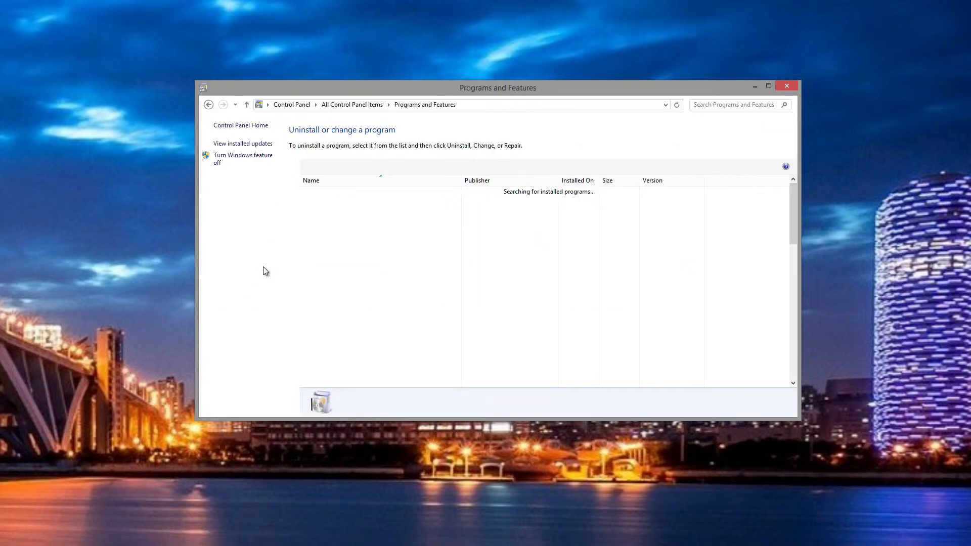
{"action": "left_click", "coordinate": [292, 104]}
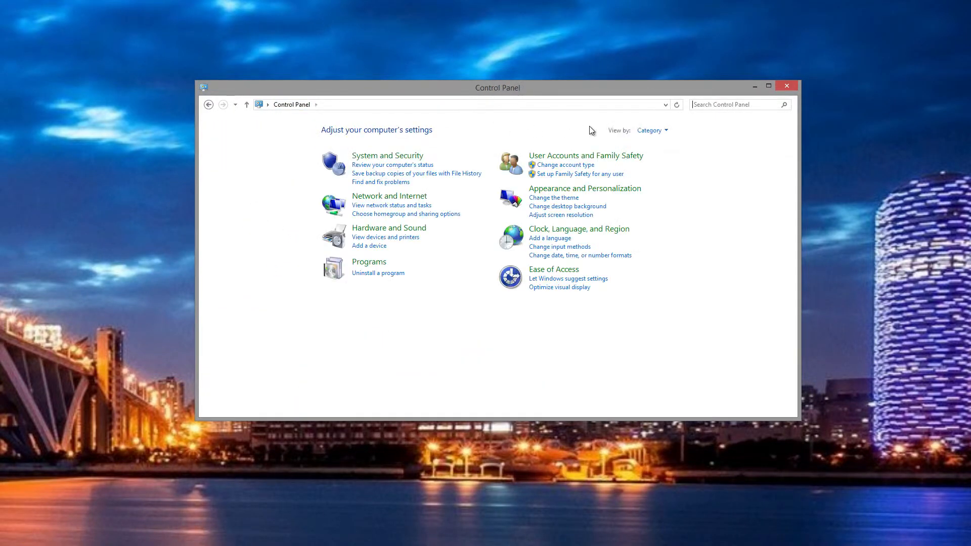
Step: Open the Windows features list from Programs and Features in the Programs category and confirm it with Hyper-V enabled
{"action": "left_click", "coordinate": [365, 262]}
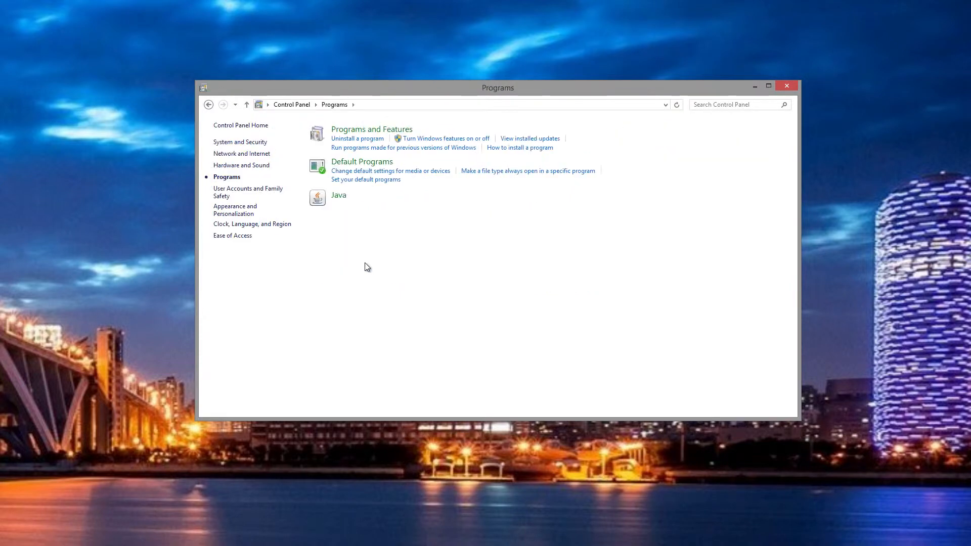
{"action": "left_click", "coordinate": [357, 131]}
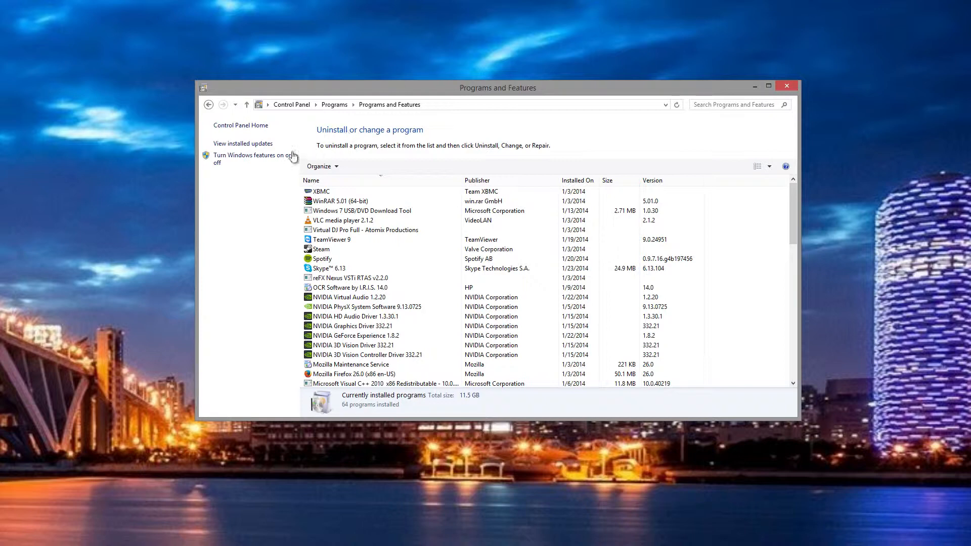
{"action": "left_click", "coordinate": [267, 159]}
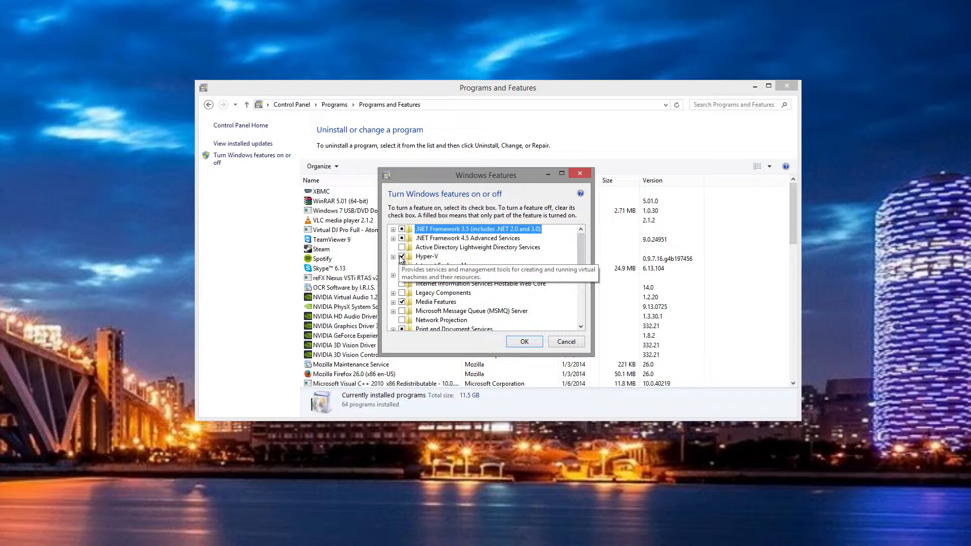
{"action": "left_click", "coordinate": [532, 343]}
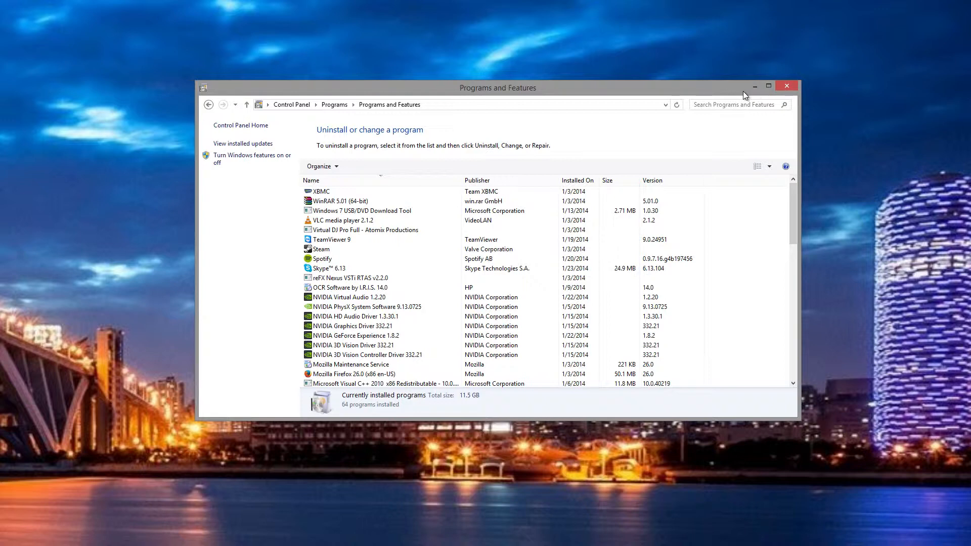
Step: Leave Programs and Features, switch to Hyper-V Manager and clear the Windows 7 virtual machine selection
{"action": "left_click", "coordinate": [292, 107]}
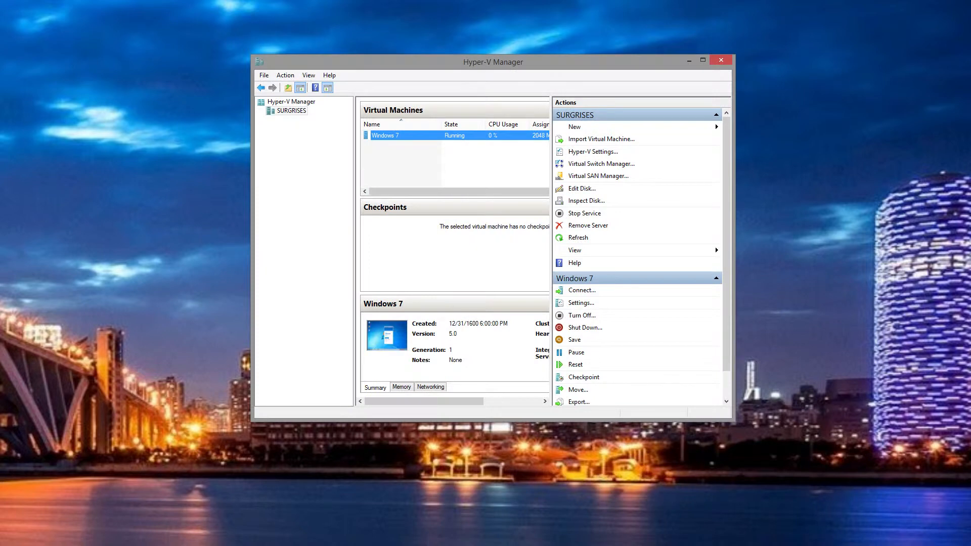
{"action": "left_click", "coordinate": [393, 138]}
{"action": "left_click", "coordinate": [393, 153]}
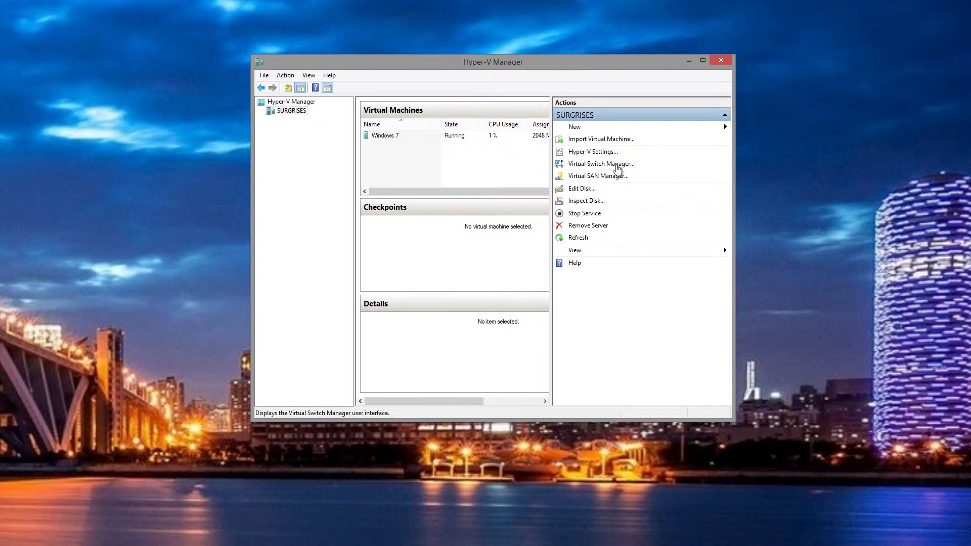
Step: Create an External virtual switch in Virtual Switch Manager, connected to the Realtek PCIe GBE Family Controller
{"action": "left_click", "coordinate": [603, 165]}
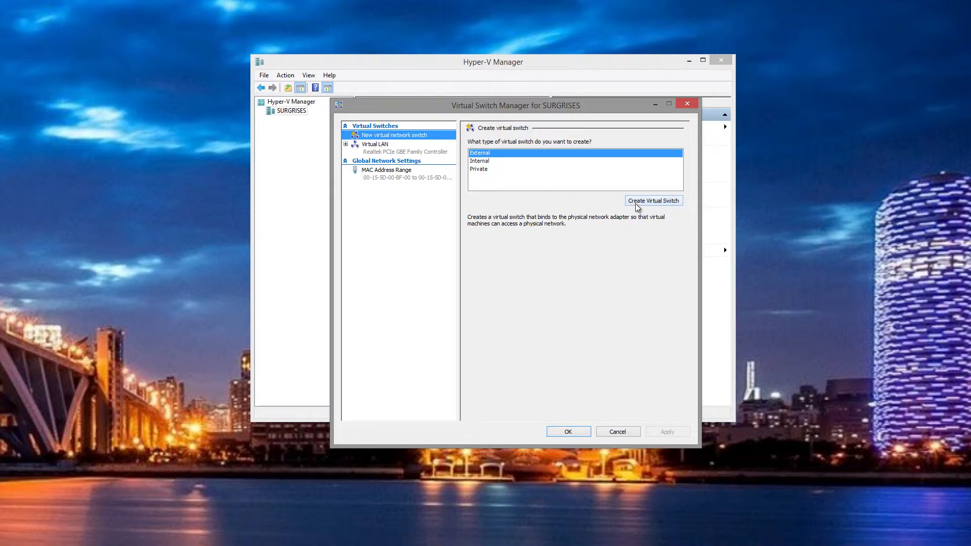
{"action": "left_click", "coordinate": [483, 154]}
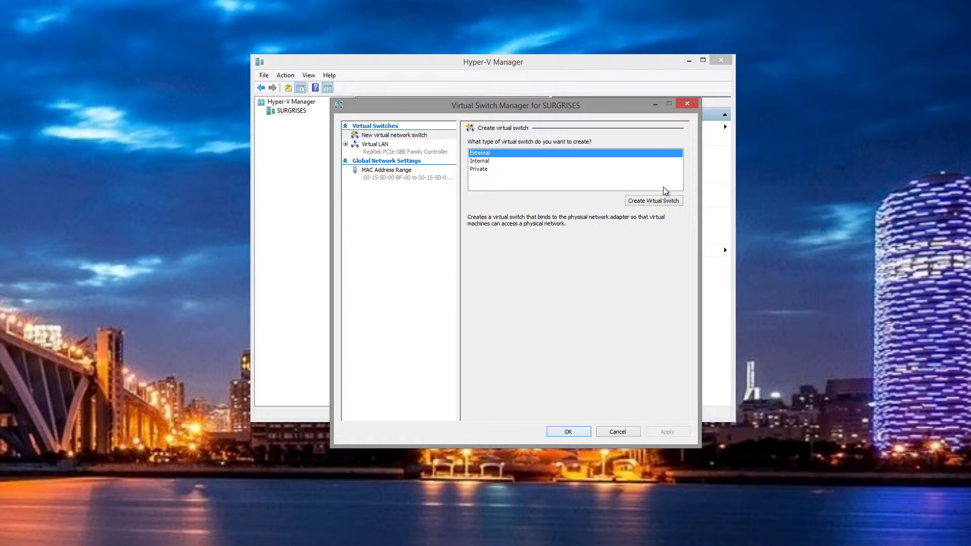
{"action": "left_click", "coordinate": [657, 202]}
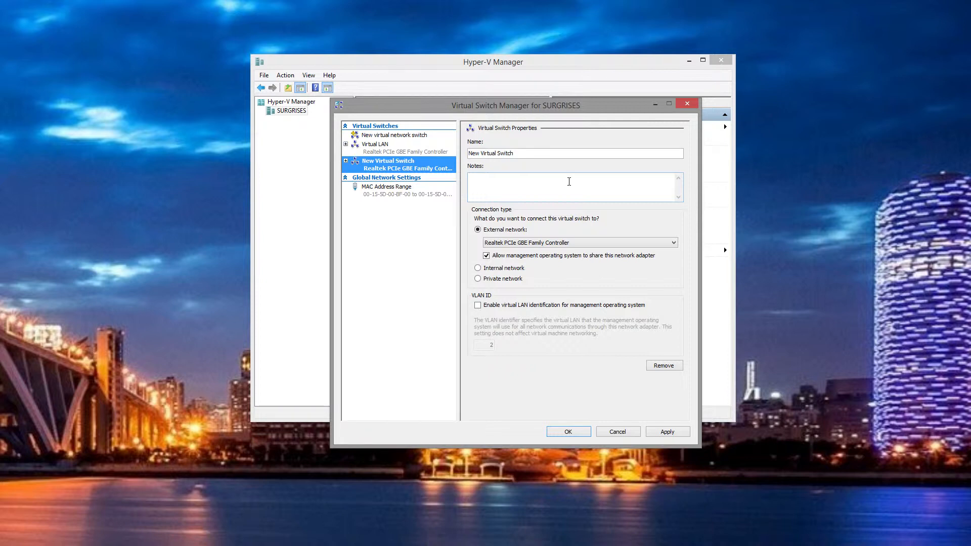
{"action": "left_click_drag", "start_coordinate": [510, 149], "coordinate": [467, 152]}
{"action": "left_click", "coordinate": [480, 152]}
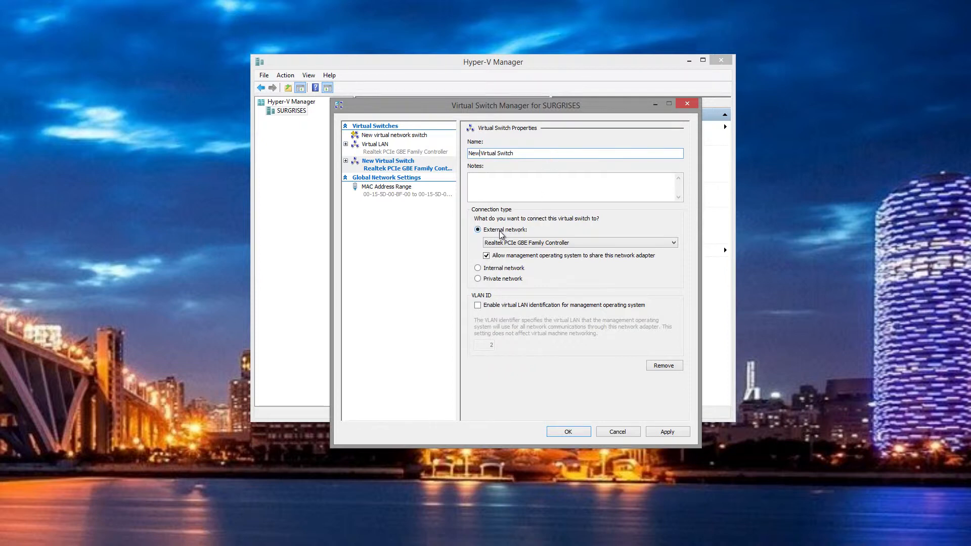
{"action": "left_click", "coordinate": [511, 243]}
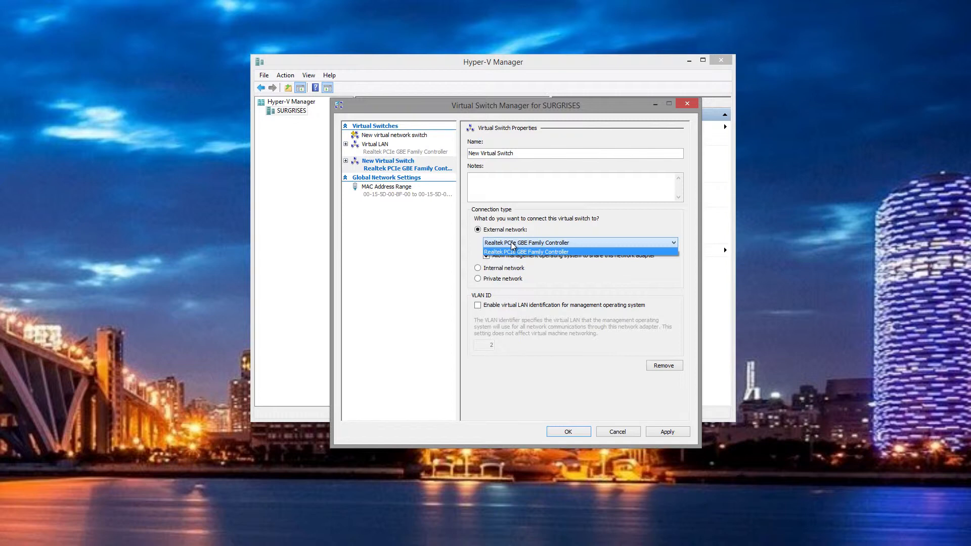
{"action": "left_click", "coordinate": [512, 244]}
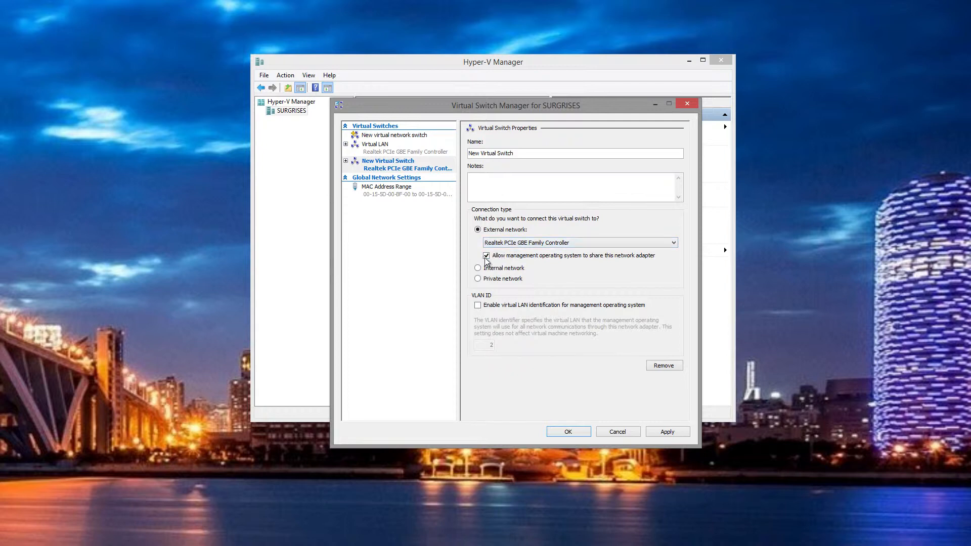
Step: Decline the pending network changes, remove the new virtual switch and select the existing Virtual LAN switch
{"action": "left_click", "coordinate": [575, 432]}
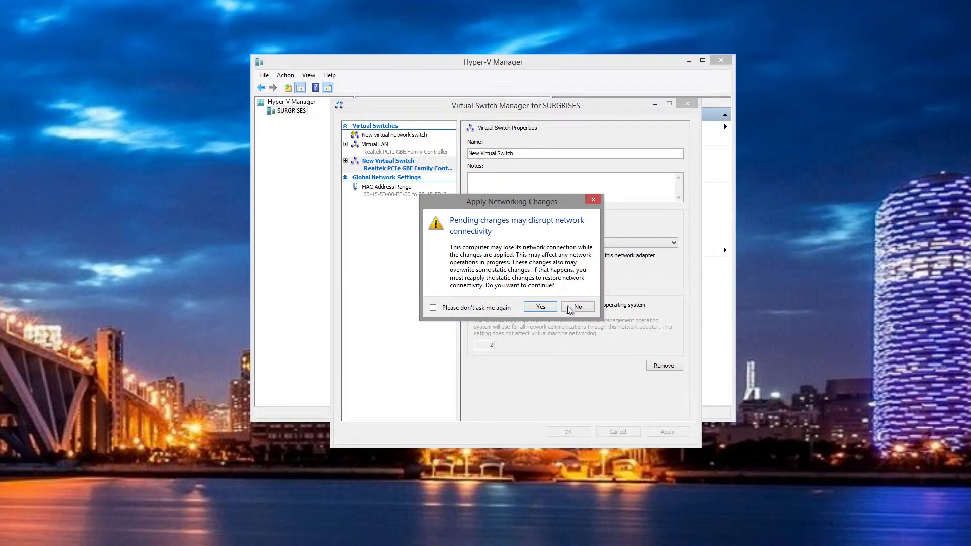
{"action": "left_click", "coordinate": [592, 201]}
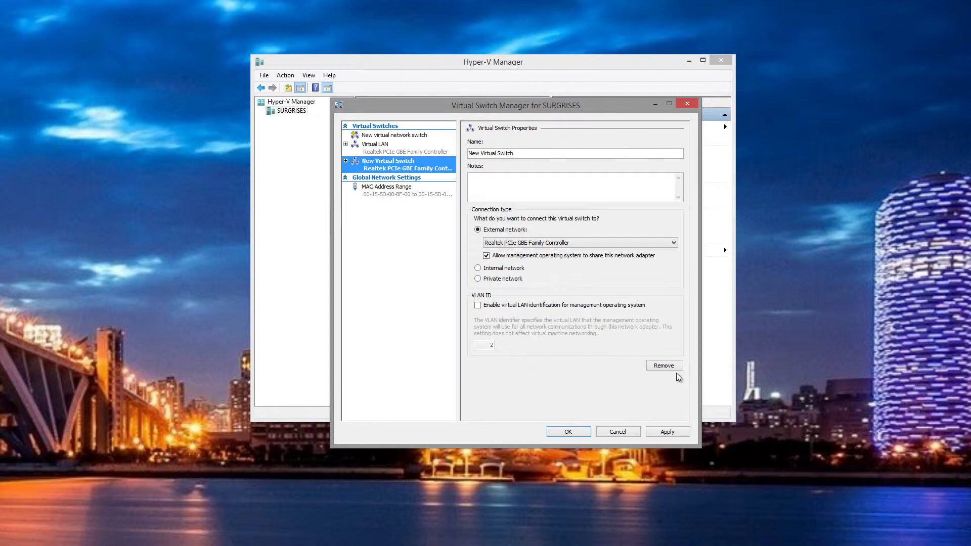
{"action": "left_click", "coordinate": [665, 365]}
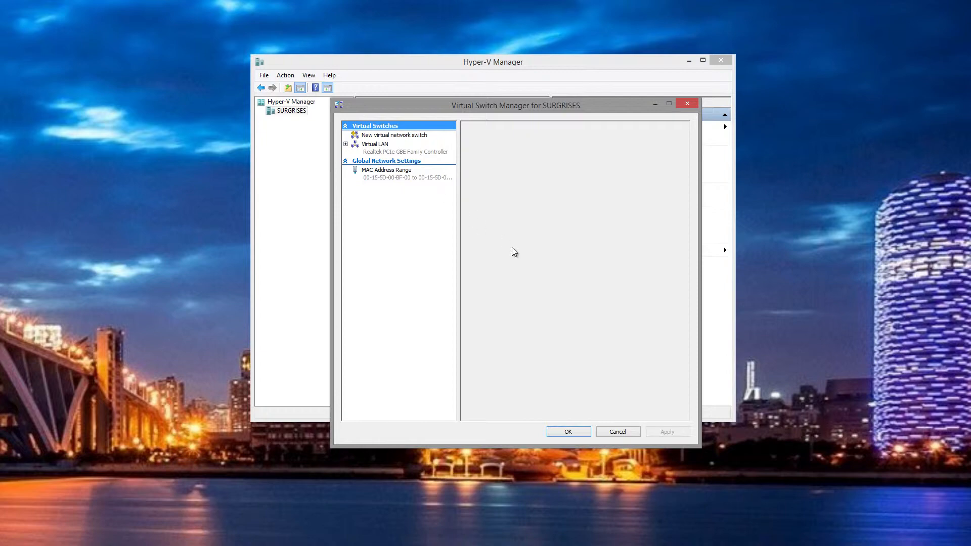
{"action": "left_click", "coordinate": [397, 148]}
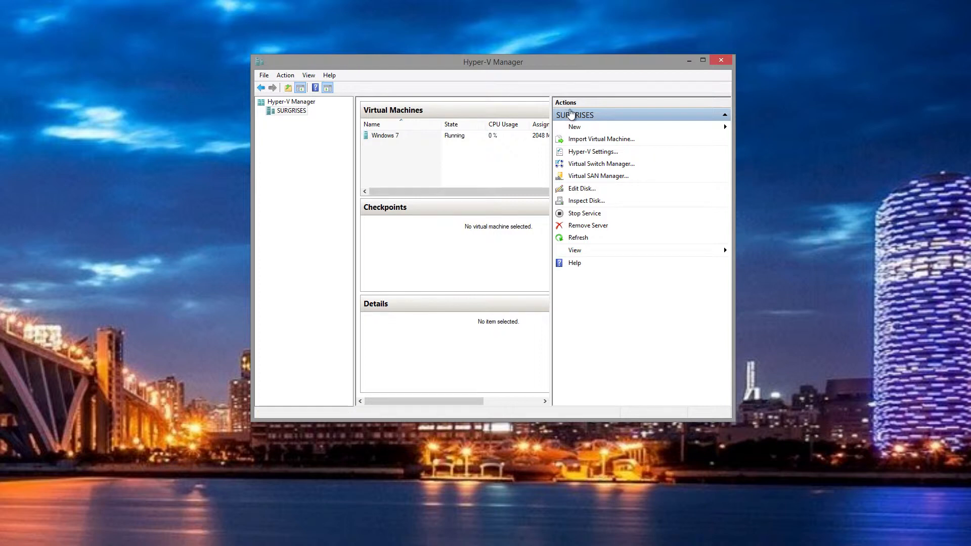
Step: Start the New Virtual Machine Wizard and name the virtual machine Linux
{"action": "left_click", "coordinate": [575, 127]}
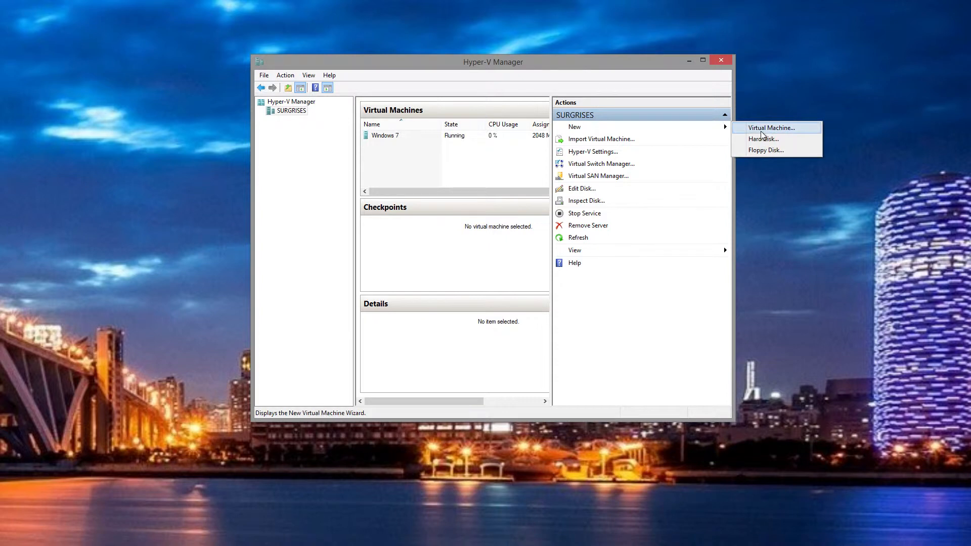
{"action": "left_click", "coordinate": [264, 75]}
{"action": "mouse_move", "coordinate": [278, 77]}
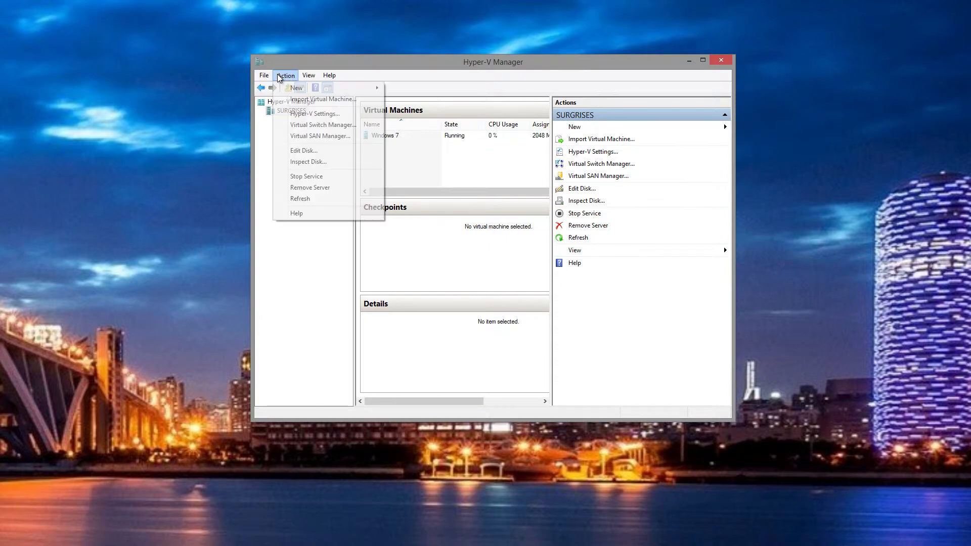
{"action": "mouse_move", "coordinate": [303, 88]}
{"action": "left_click", "coordinate": [413, 88]}
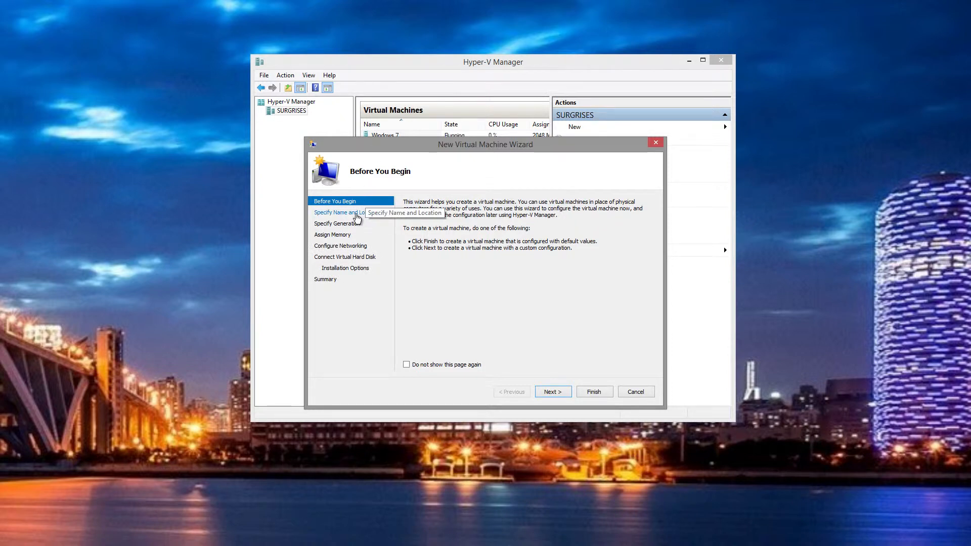
{"action": "left_click", "coordinate": [356, 217]}
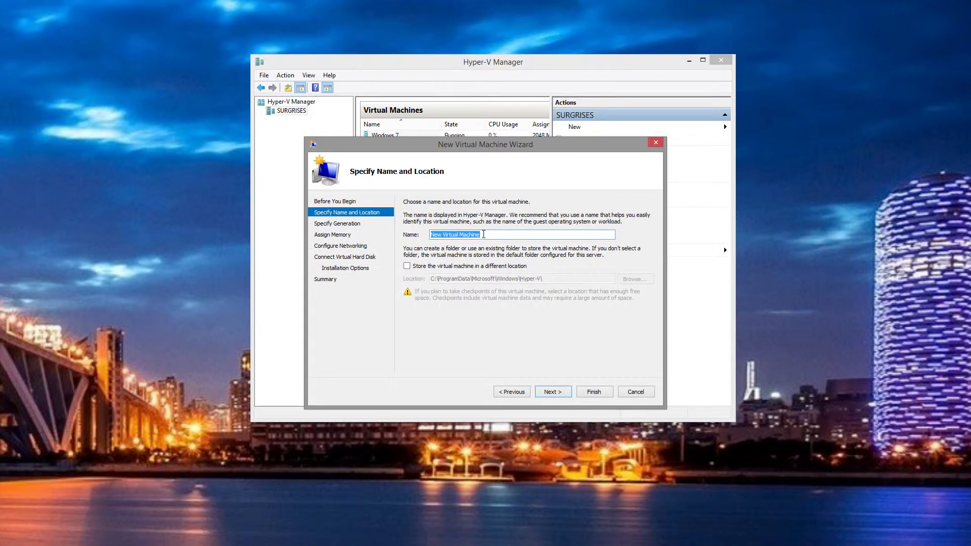
{"action": "type", "text": "Linux"}
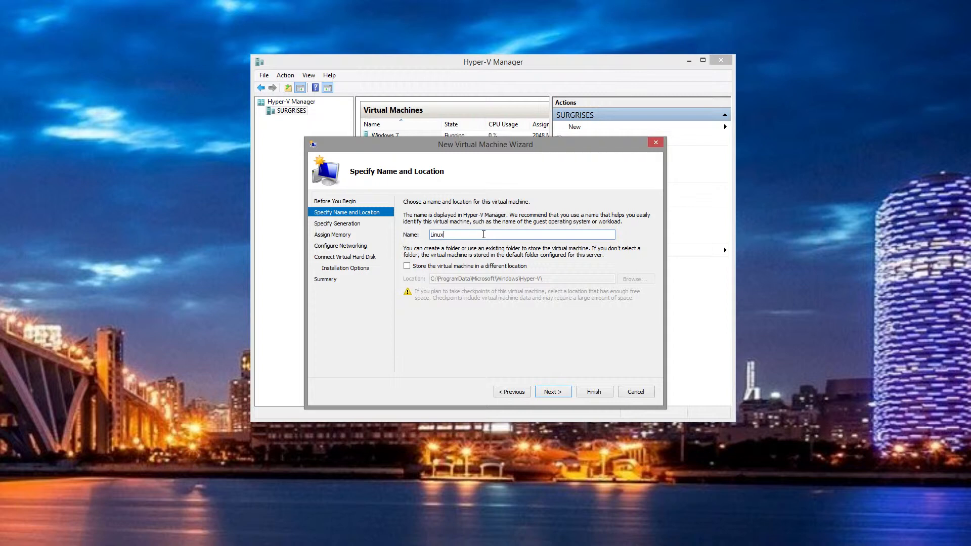
Step: Store the virtual machine in a different location, using the folder D:\Hyper-V\Linux\
{"action": "left_click", "coordinate": [422, 268]}
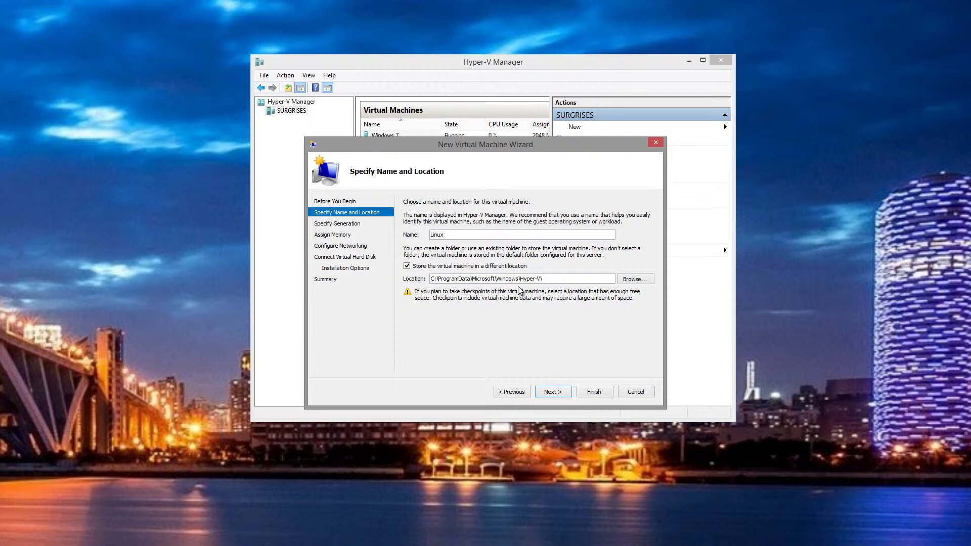
{"action": "left_click", "coordinate": [632, 281]}
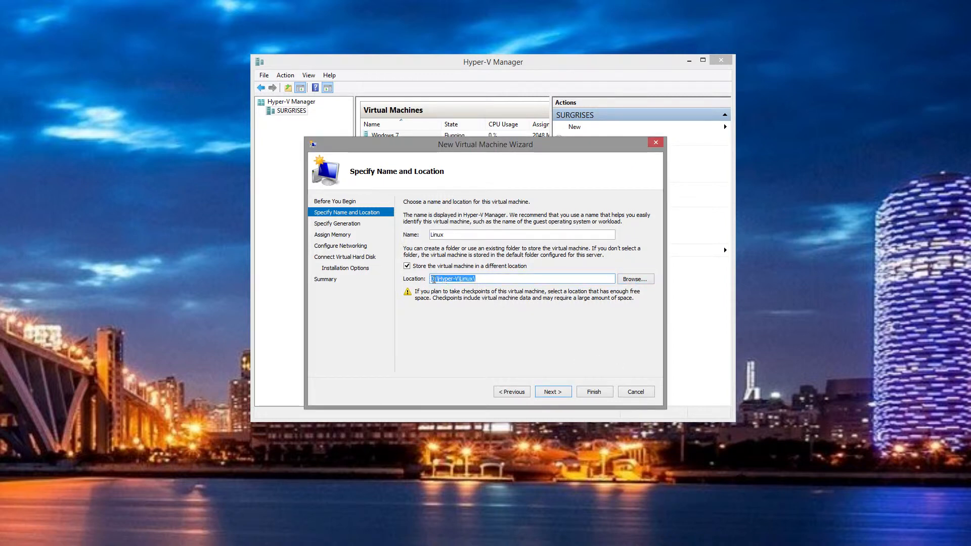
{"action": "left_click", "coordinate": [433, 279]}
{"action": "left_click_drag", "start_coordinate": [438, 278], "coordinate": [476, 278]}
{"action": "left_click", "coordinate": [457, 278]}
{"action": "left_click", "coordinate": [487, 280]}
Step: Keep Generation 1 for the virtual machine and set its startup memory to 2048 MB
{"action": "left_click", "coordinate": [343, 226]}
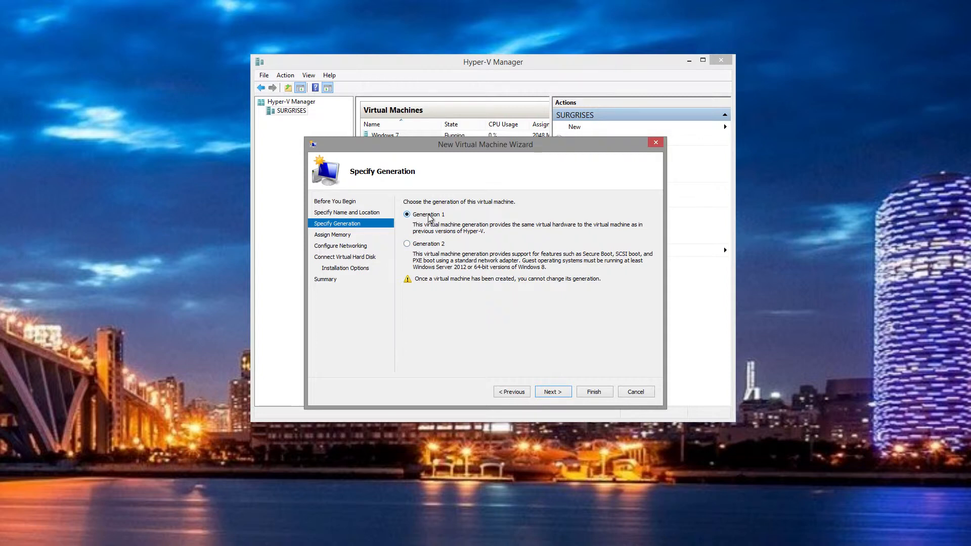
{"action": "left_click", "coordinate": [341, 236]}
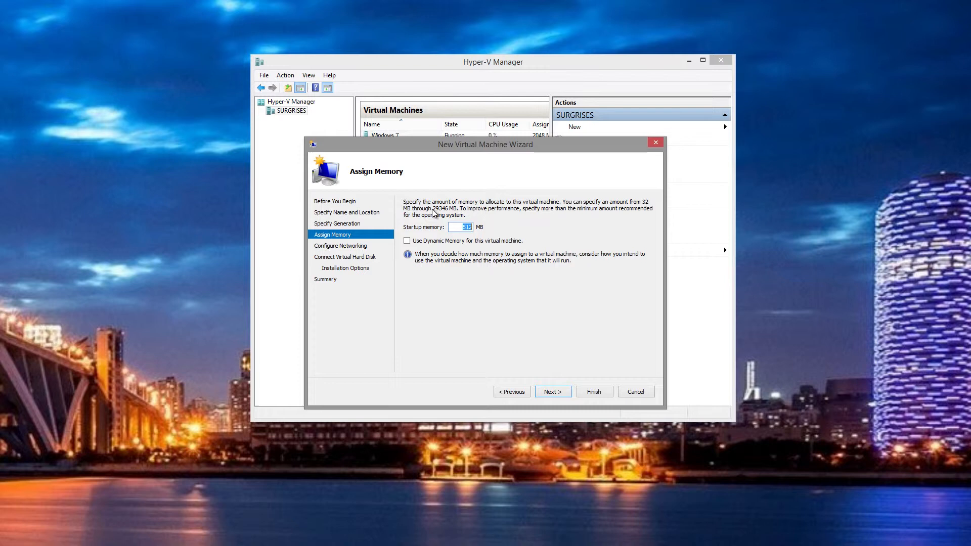
{"action": "type", "text": "2048"}
{"action": "left_click_drag", "start_coordinate": [458, 227], "coordinate": [479, 228]}
Step: Set the virtual machine's network connection to Virtual LAN
{"action": "left_click", "coordinate": [347, 250]}
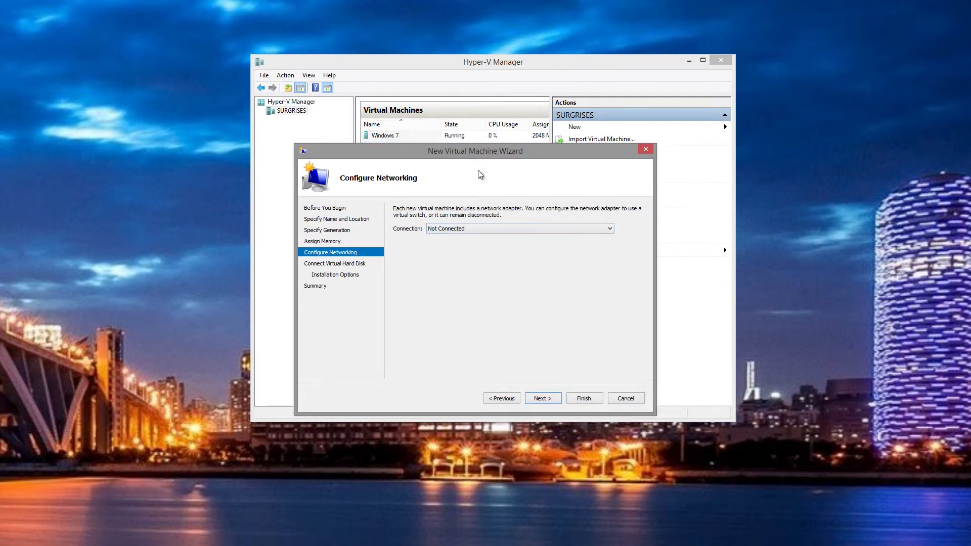
{"action": "left_click", "coordinate": [492, 228]}
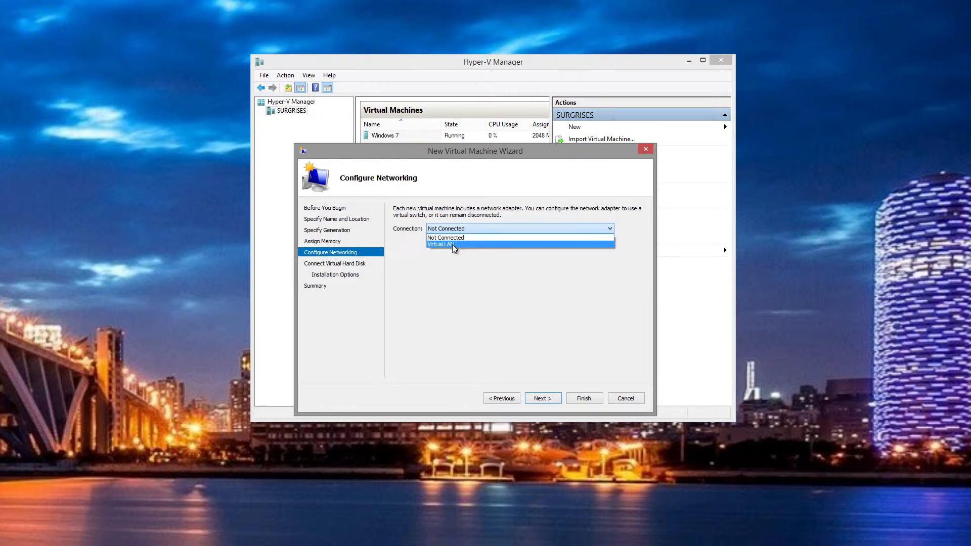
{"action": "left_click", "coordinate": [435, 245]}
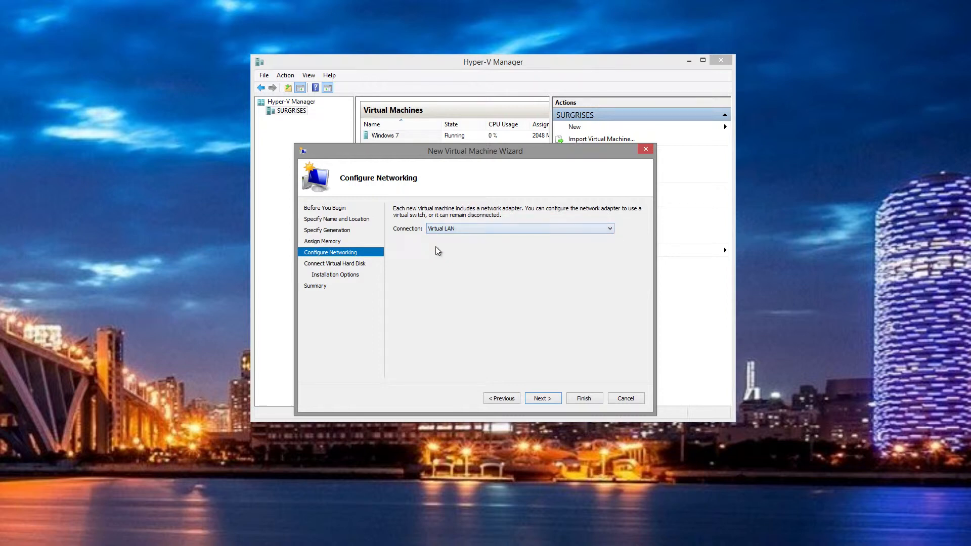
Step: Choose to create a new virtual hard disk named Linux.vhdx with a size of 100 GB
{"action": "left_click", "coordinate": [365, 264]}
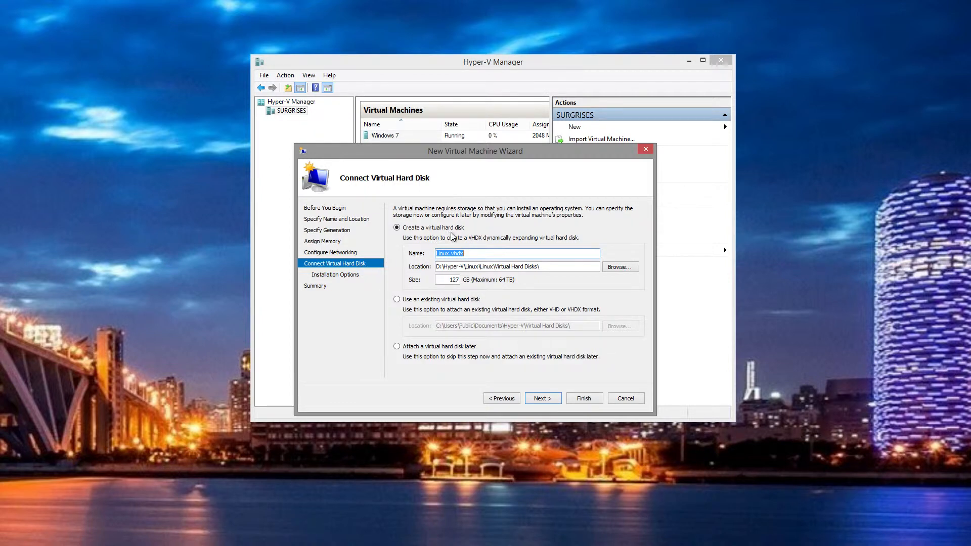
{"action": "double_click", "coordinate": [446, 283]}
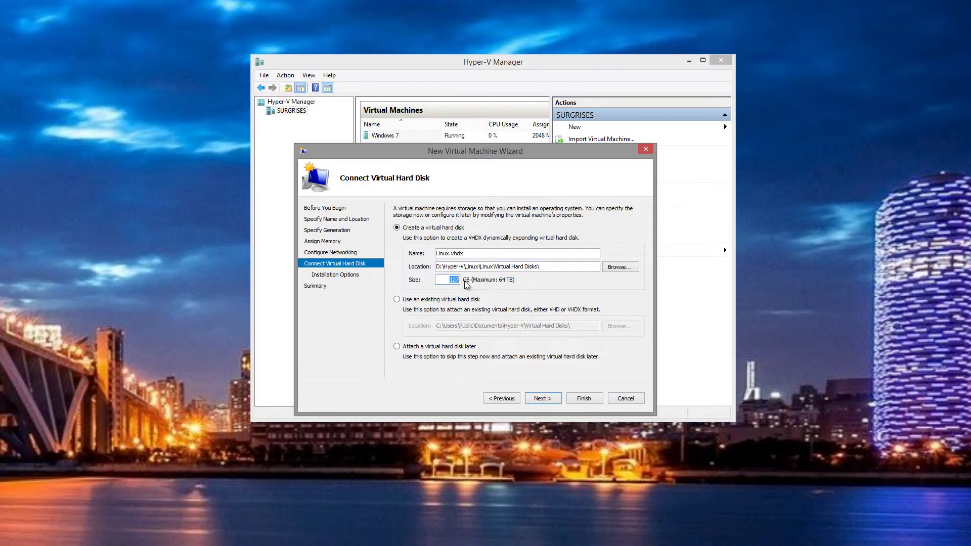
{"action": "type", "text": "100"}
Step: Review the storage location and size set for the new virtual hard disk
{"action": "left_click_drag", "start_coordinate": [440, 267], "coordinate": [433, 266]}
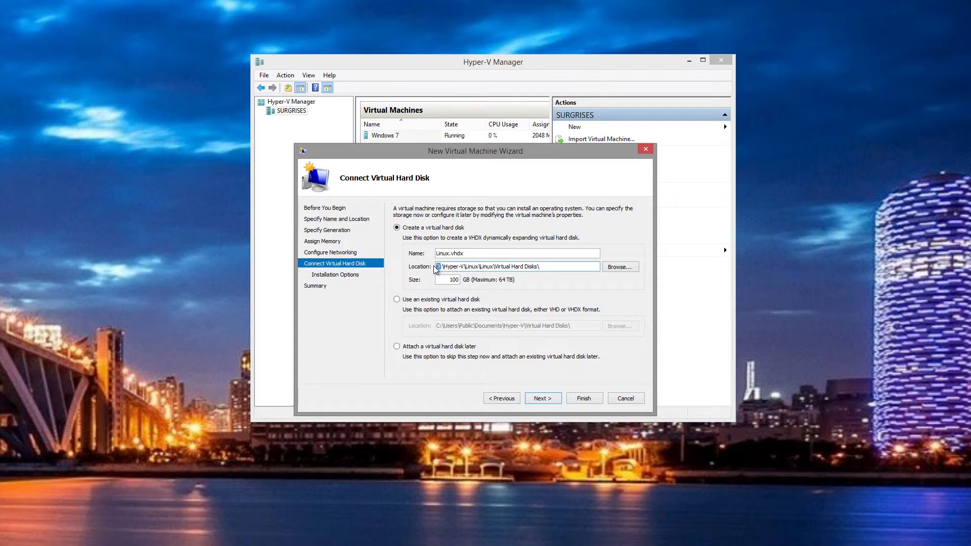
{"action": "left_click_drag", "start_coordinate": [465, 267], "coordinate": [546, 268]}
{"action": "left_click", "coordinate": [546, 267]}
{"action": "left_click_drag", "start_coordinate": [546, 266], "coordinate": [436, 267]}
{"action": "left_click", "coordinate": [440, 281]}
{"action": "left_click_drag", "start_coordinate": [447, 280], "coordinate": [462, 283]}
{"action": "left_click", "coordinate": [443, 279]}
{"action": "mouse_move", "coordinate": [444, 280]}
{"action": "left_mouse_down"}
{"action": "mouse_move", "coordinate": [460, 281]}
{"action": "mouse_move", "coordinate": [432, 270]}
{"action": "left_mouse_up"}
{"action": "left_click_drag", "start_coordinate": [444, 279], "coordinate": [465, 284]}
{"action": "left_click", "coordinate": [453, 279]}
{"action": "left_click_drag", "start_coordinate": [499, 268], "coordinate": [579, 268]}
{"action": "left_click", "coordinate": [579, 268]}
Step: Set the operating system to install from a bootable CD/DVD-ROM, using the image file CentOS-6.3-x86_64-LiveCD.iso
{"action": "left_click", "coordinate": [324, 277]}
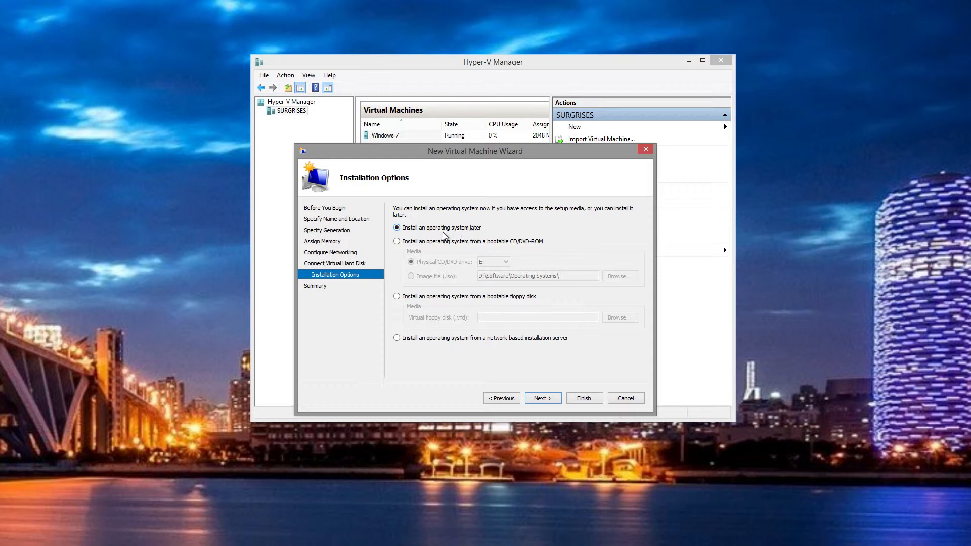
{"action": "left_click", "coordinate": [397, 241]}
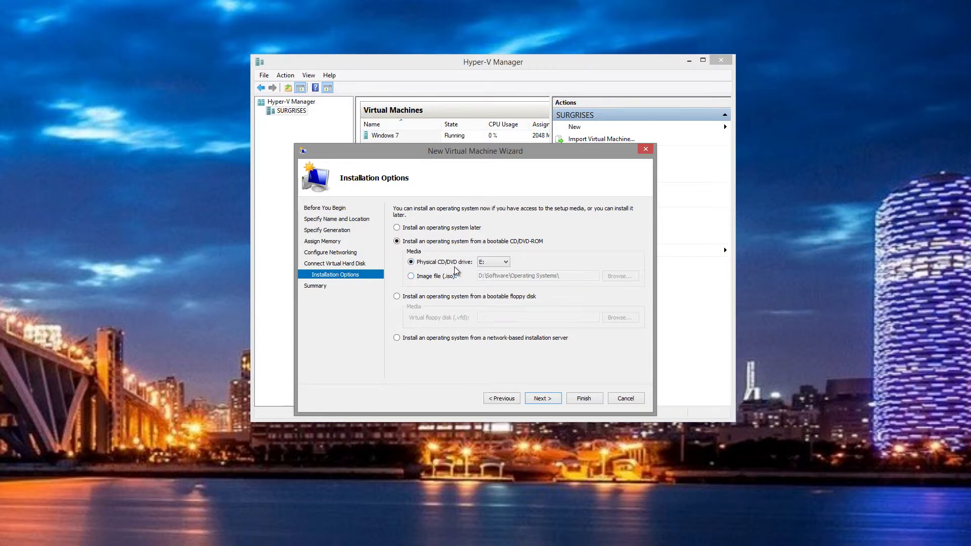
{"action": "left_click", "coordinate": [492, 262]}
{"action": "left_click", "coordinate": [485, 271]}
{"action": "left_click", "coordinate": [411, 276]}
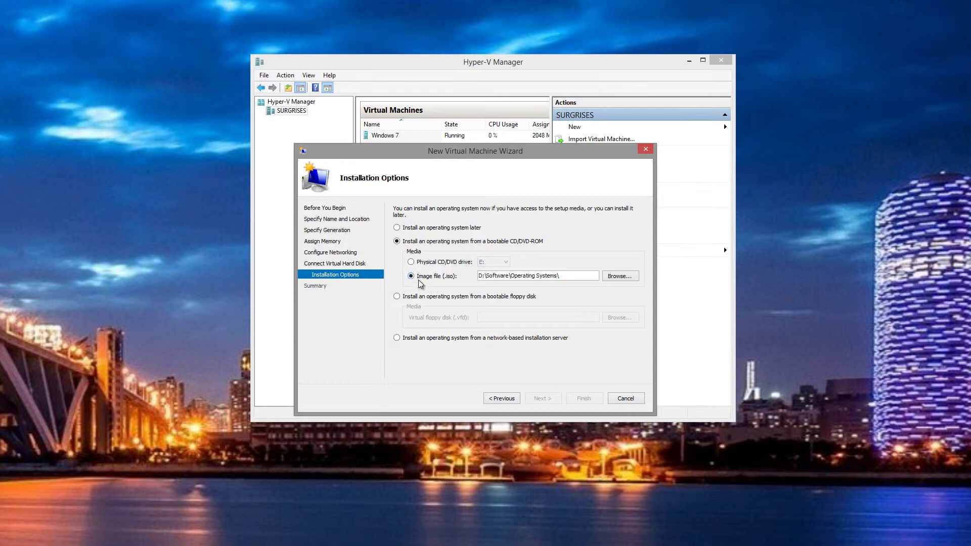
{"action": "left_click", "coordinate": [615, 275]}
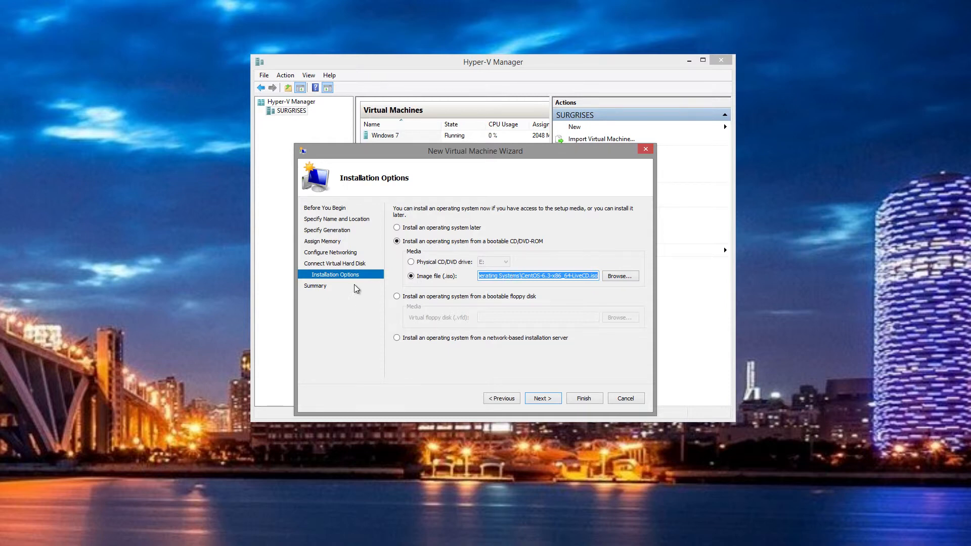
Step: Try to create the Linux virtual machine from the wizard's summary
{"action": "left_click", "coordinate": [325, 287]}
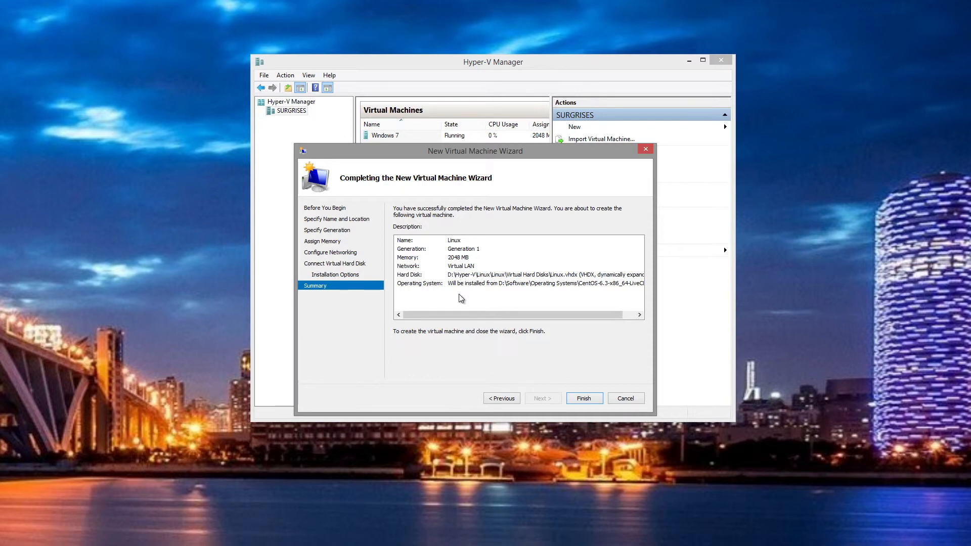
{"action": "left_click", "coordinate": [582, 399]}
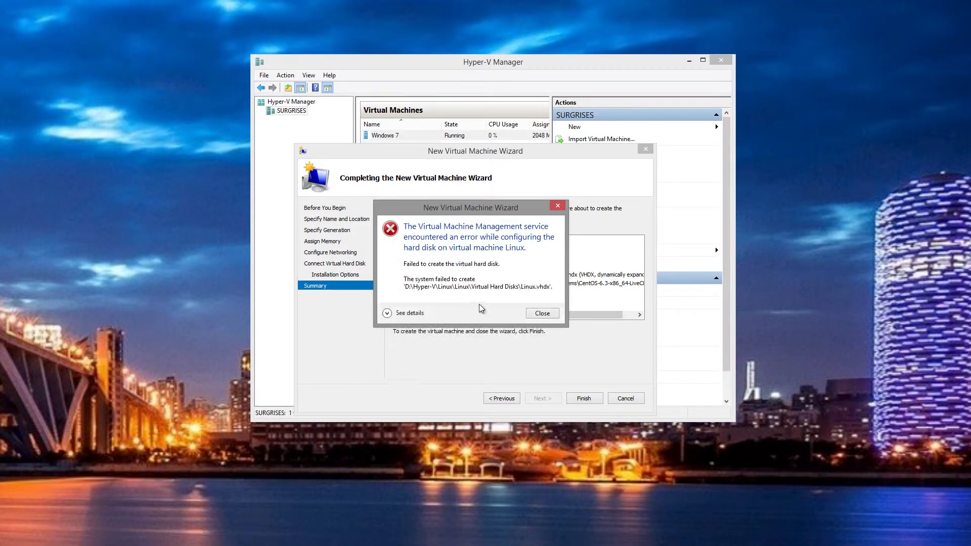
{"action": "left_click", "coordinate": [541, 313]}
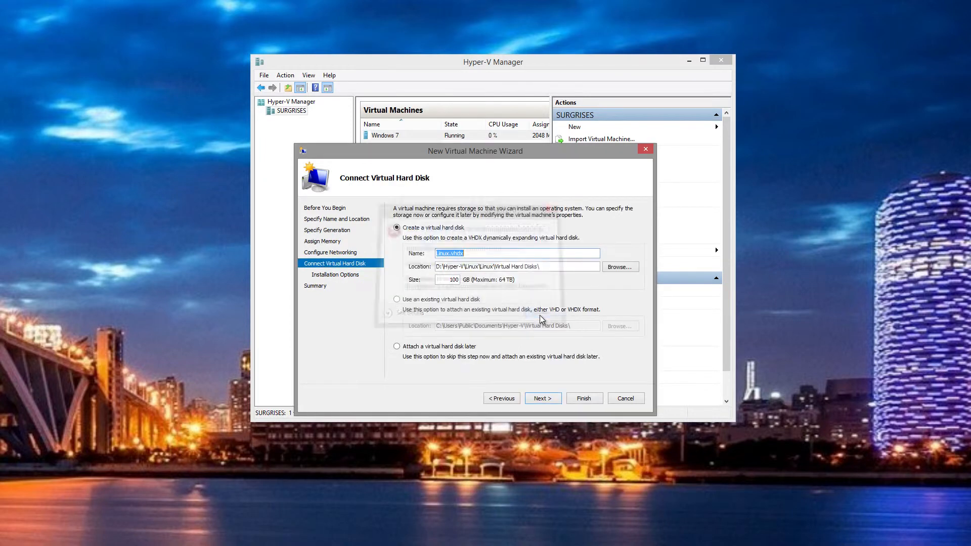
Step: Keep the virtual hard disk and installation settings and finish the wizard to create the Linux virtual machine
{"action": "left_click", "coordinate": [547, 398]}
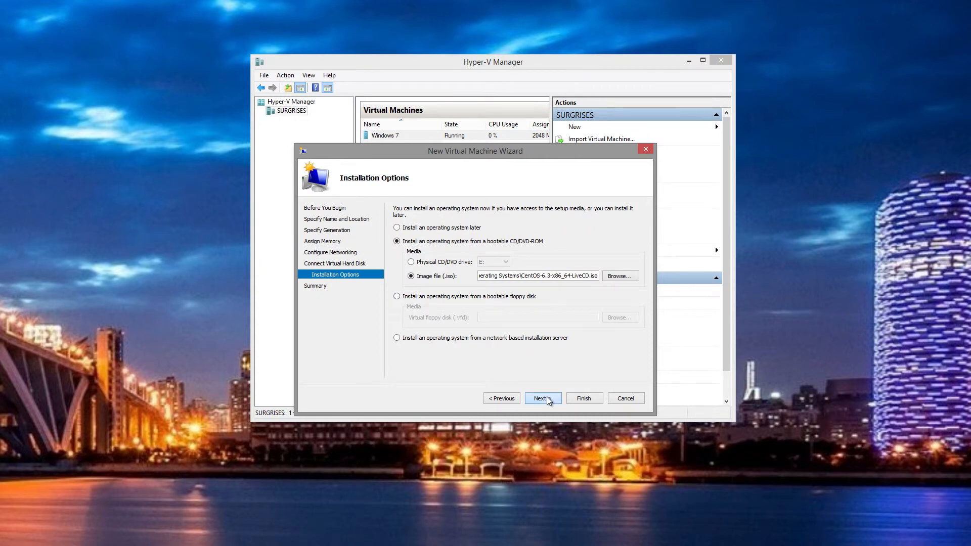
{"action": "left_click", "coordinate": [541, 399]}
{"action": "left_click", "coordinate": [578, 398]}
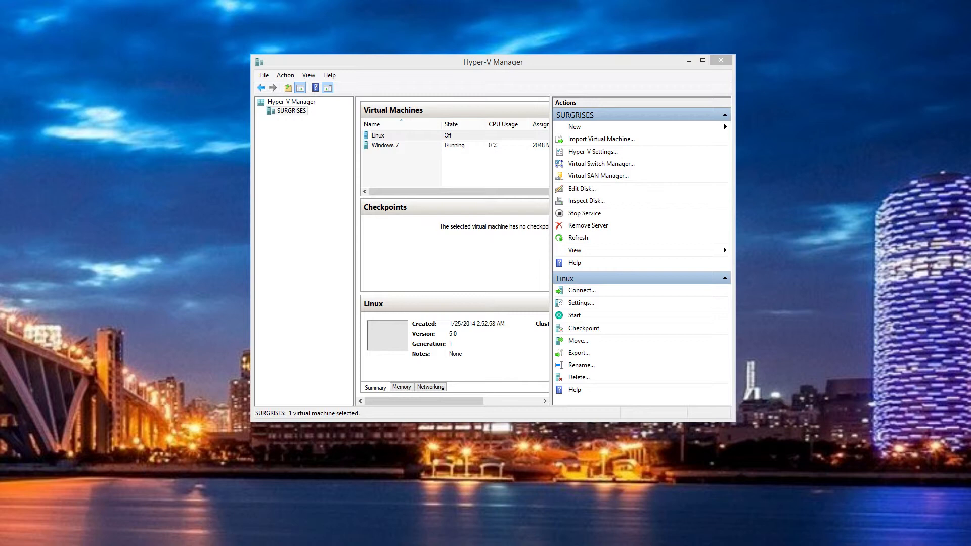
Step: Start the Linux virtual machine and connect to it
{"action": "left_click", "coordinate": [409, 135]}
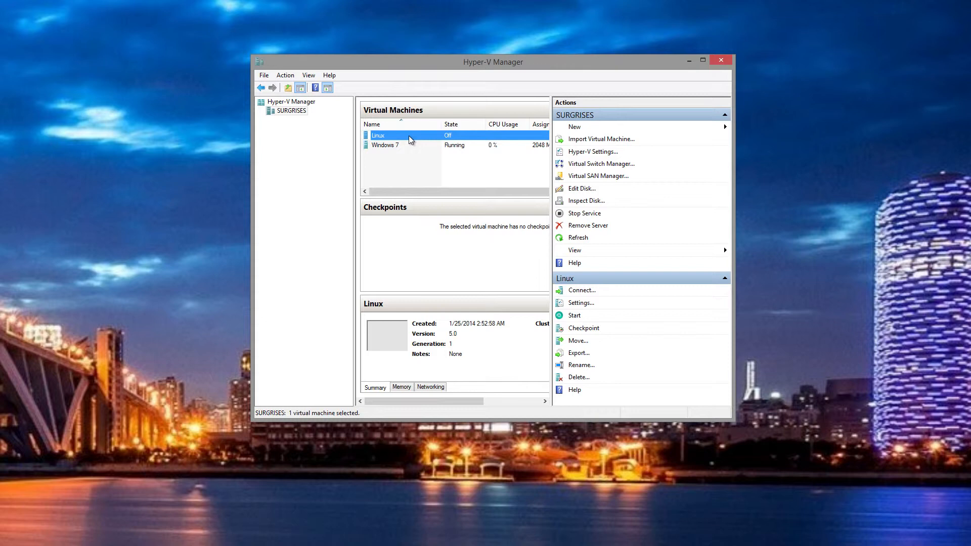
{"action": "right_click", "coordinate": [408, 136]}
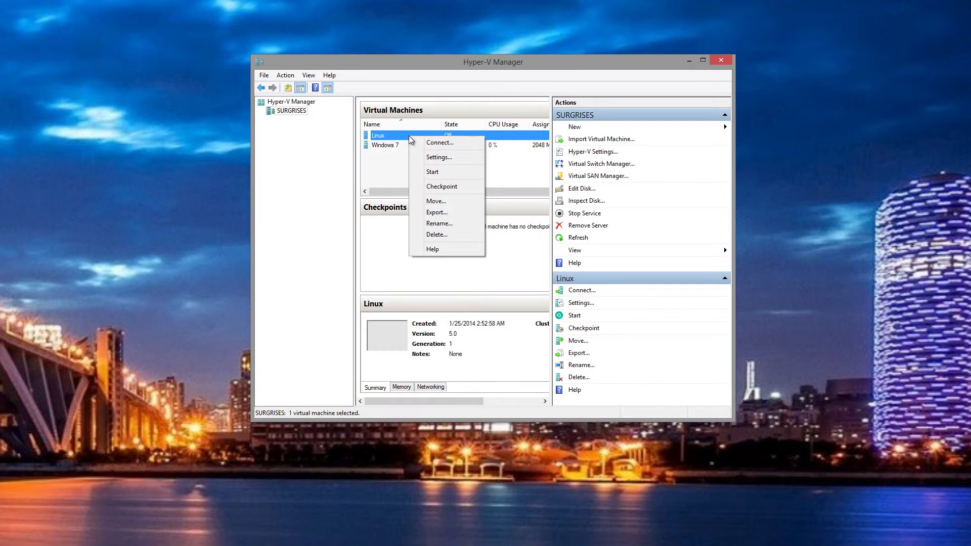
{"action": "left_click", "coordinate": [432, 173]}
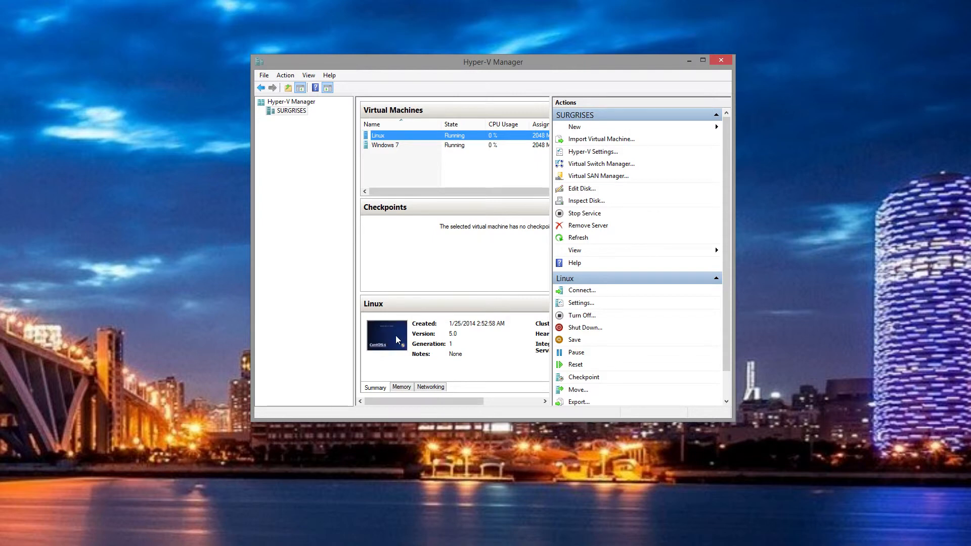
{"action": "right_click", "coordinate": [385, 135]}
{"action": "left_click", "coordinate": [413, 140]}
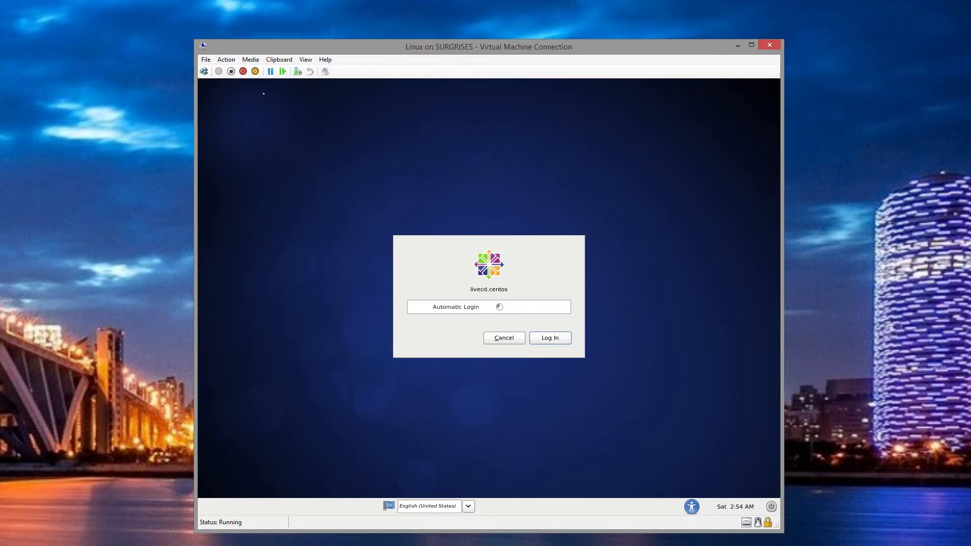
Step: Check the DVD drive media options of the running virtual machine, then return to its desktop
{"action": "left_click", "coordinate": [251, 61]}
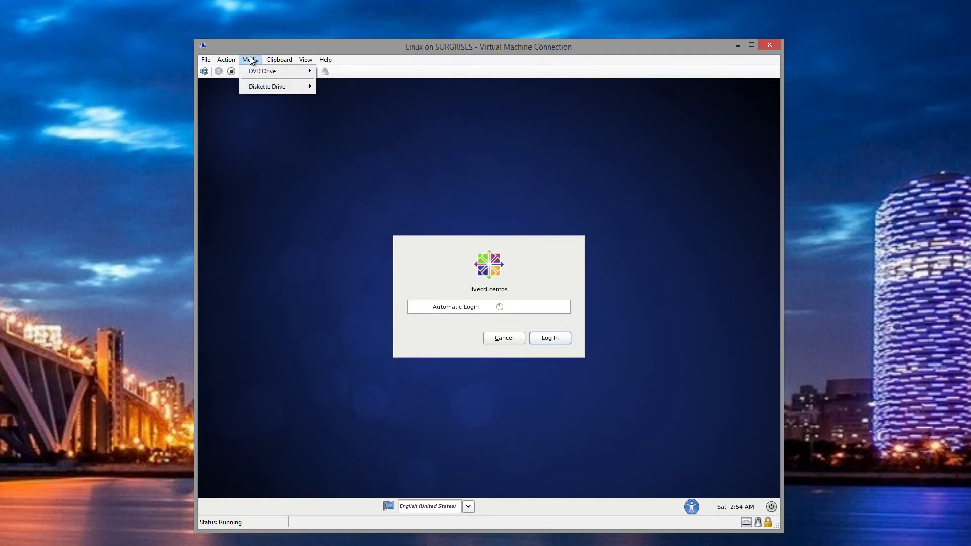
{"action": "mouse_move", "coordinate": [251, 70]}
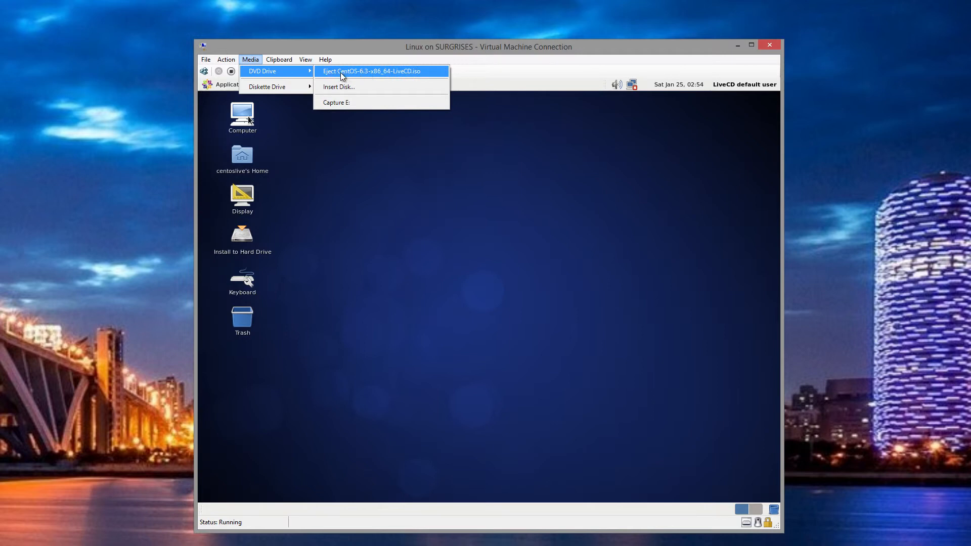
{"action": "left_click", "coordinate": [403, 279]}
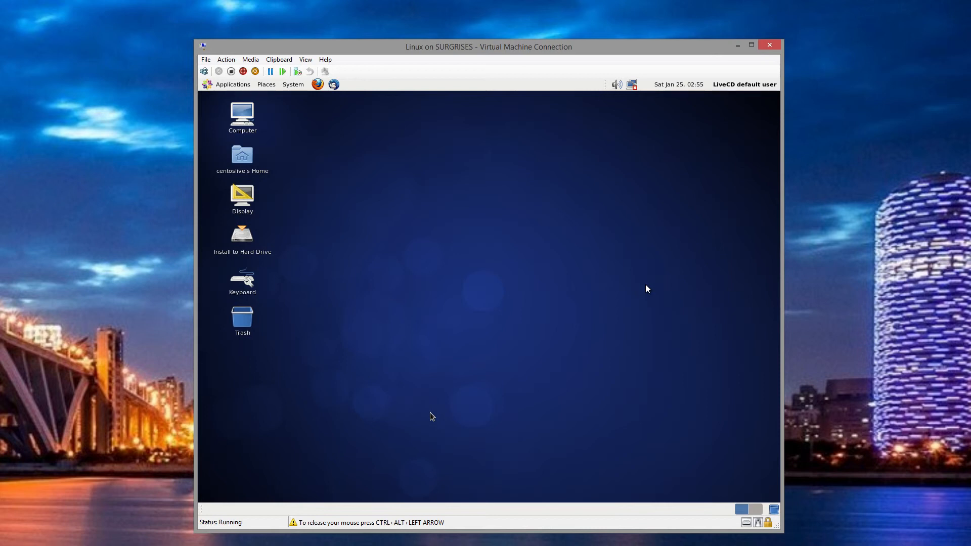
Step: Release the mouse from the virtual machine, reposition its connection window and turn off the Linux machine
{"action": "key", "text": "ctrl+alt+Left"}
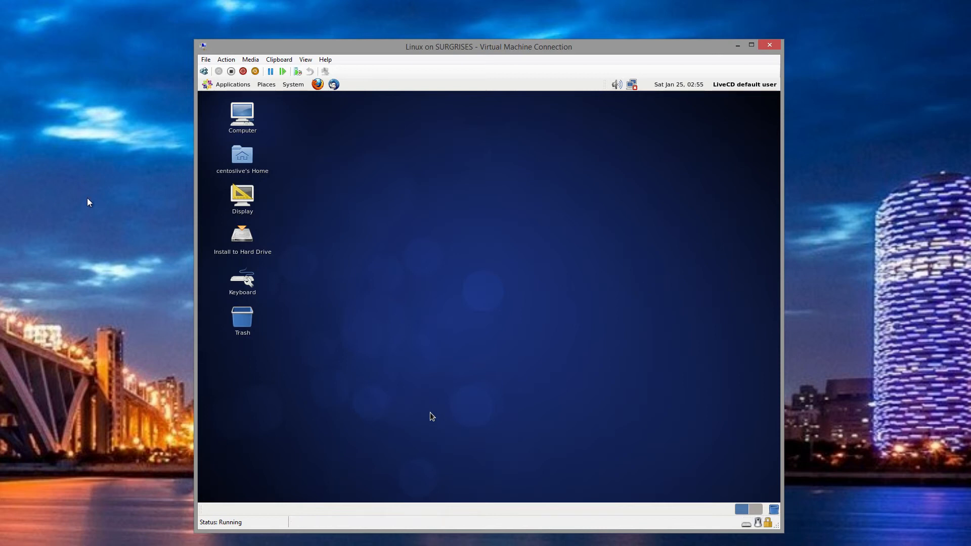
{"action": "left_click_drag", "start_coordinate": [477, 40], "coordinate": [462, 24]}
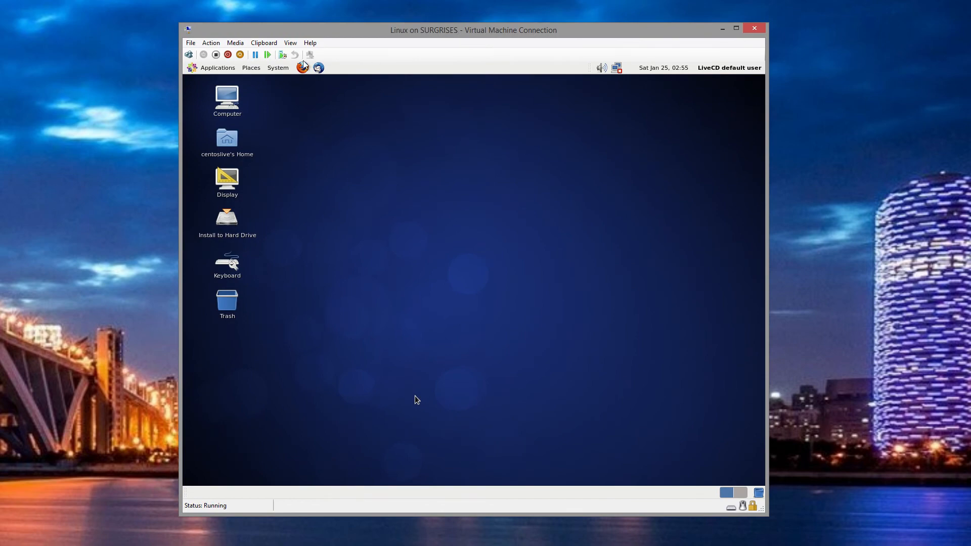
{"action": "left_click", "coordinate": [216, 54]}
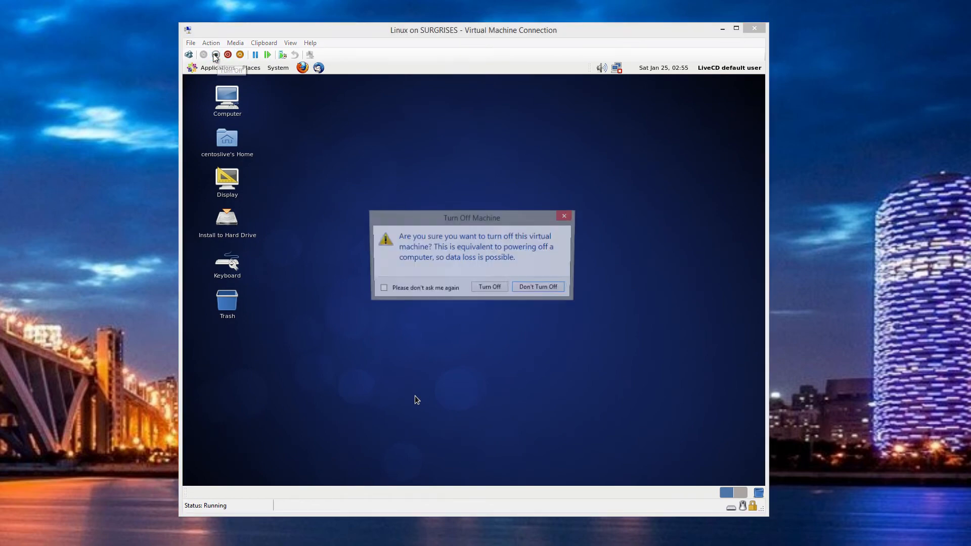
{"action": "left_click", "coordinate": [488, 288]}
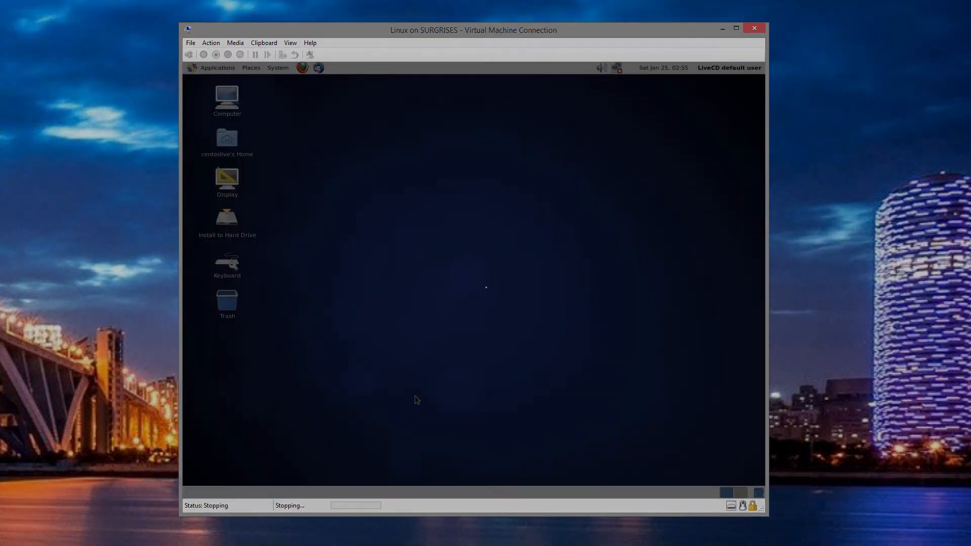